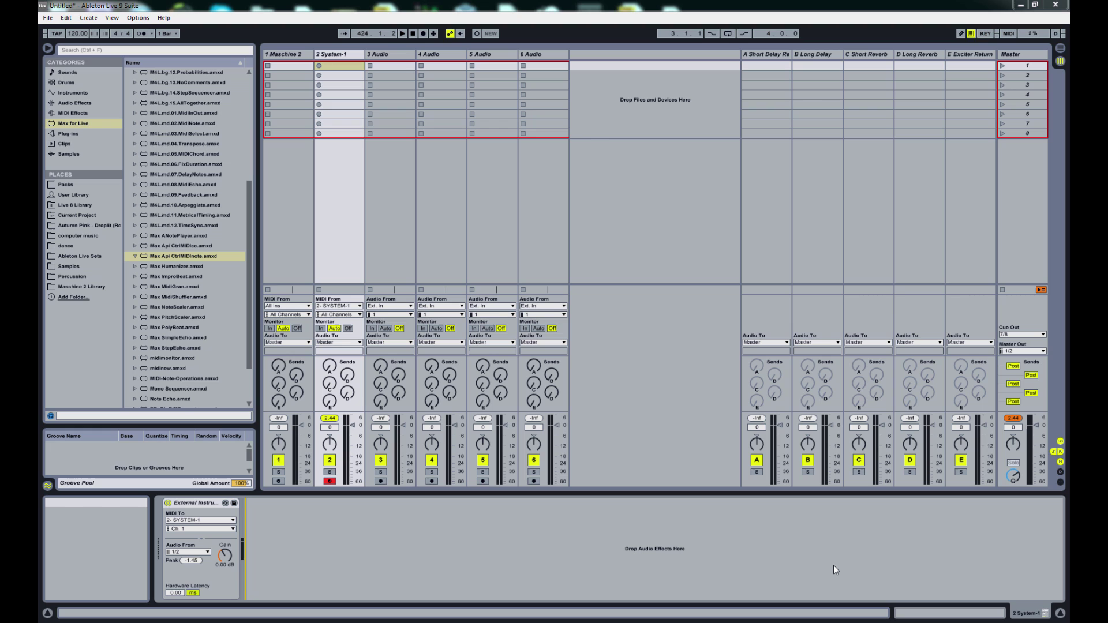
Step: Load Max Api CtrlMIDInote onto the System-1 track, ahead of the External Instrument
click(186, 256)
drag(181, 574, 180, 574)
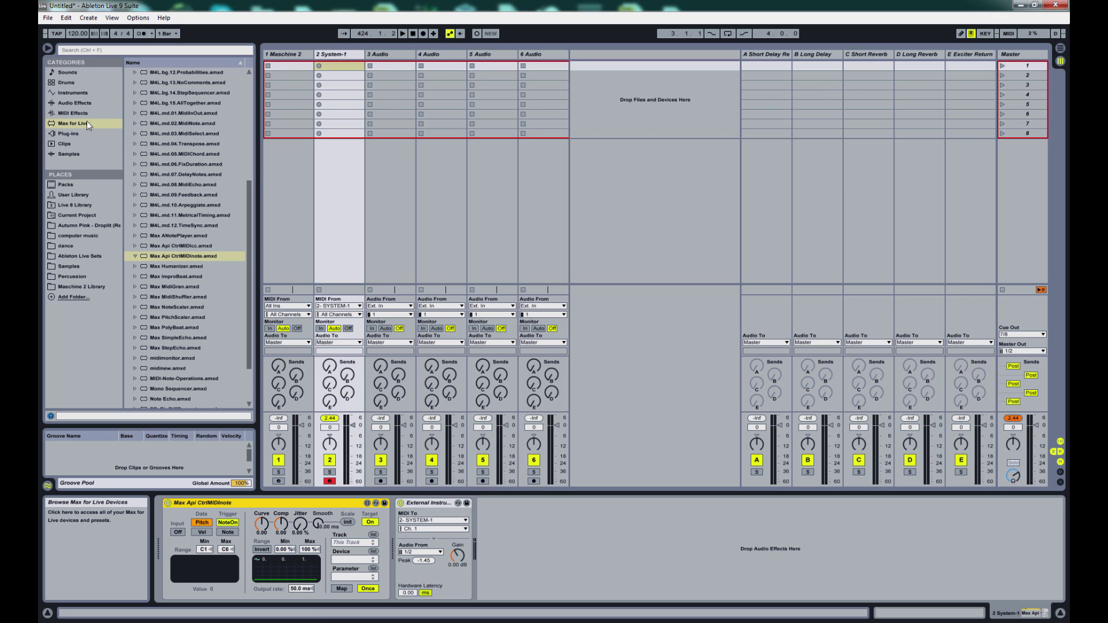
Step: Place EQ Eight after the External Instrument and switch on CtrlMIDInote's Map mode
click(78, 103)
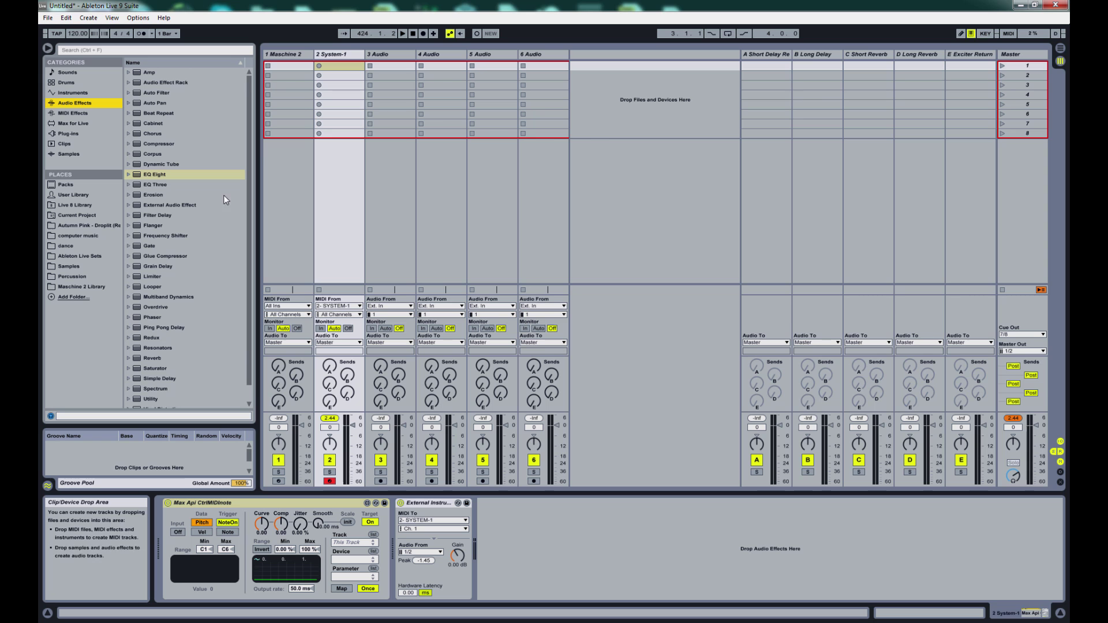
drag(172, 179, 589, 547)
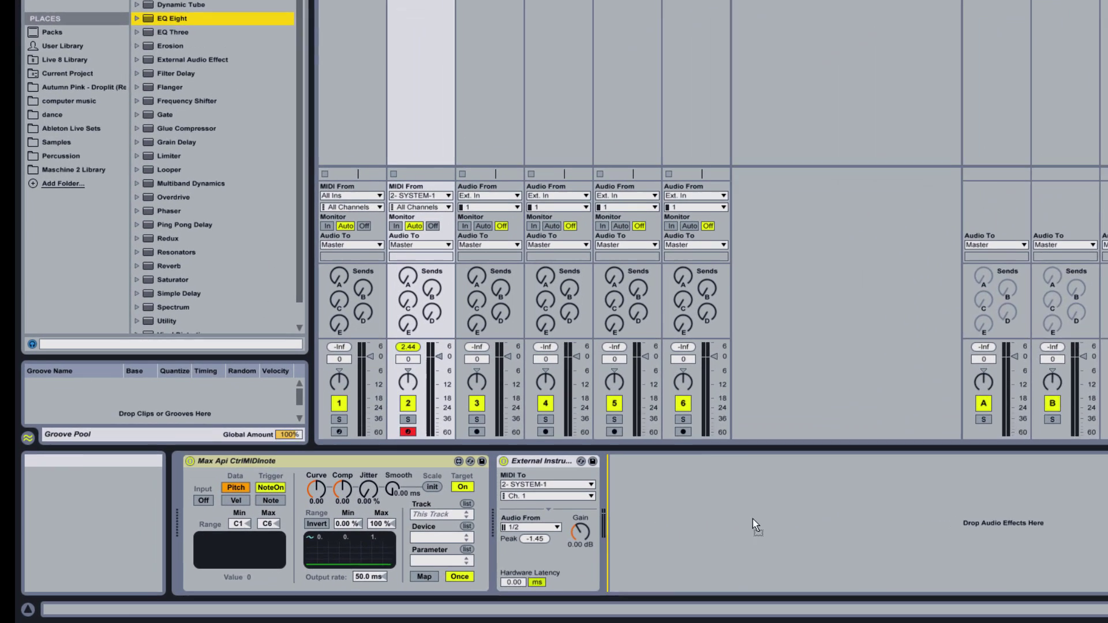
drag(753, 519, 750, 517)
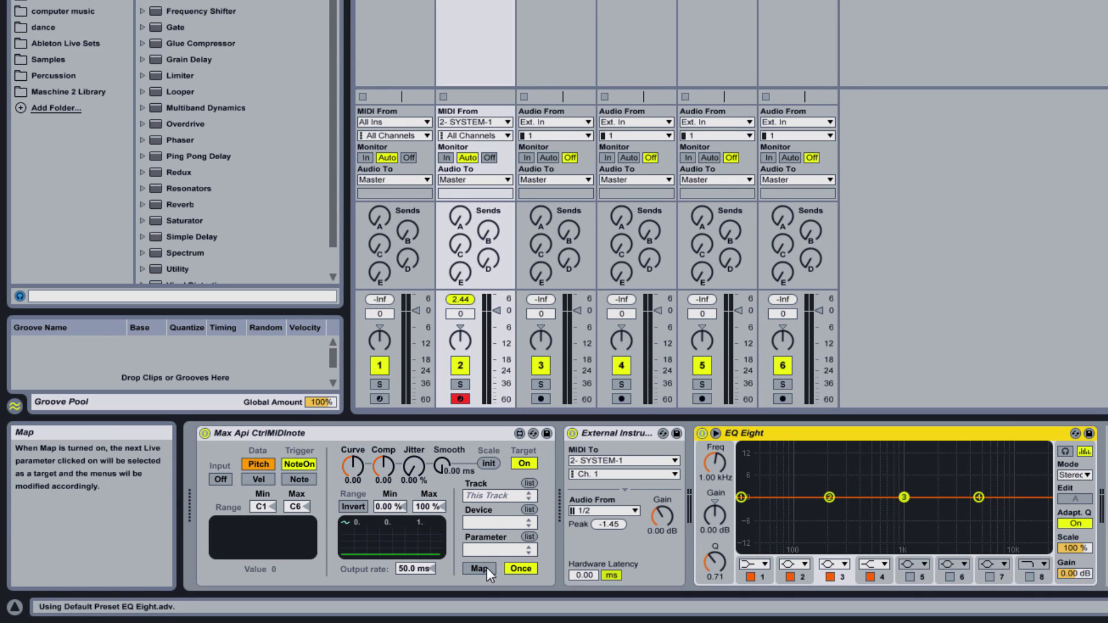
click(486, 567)
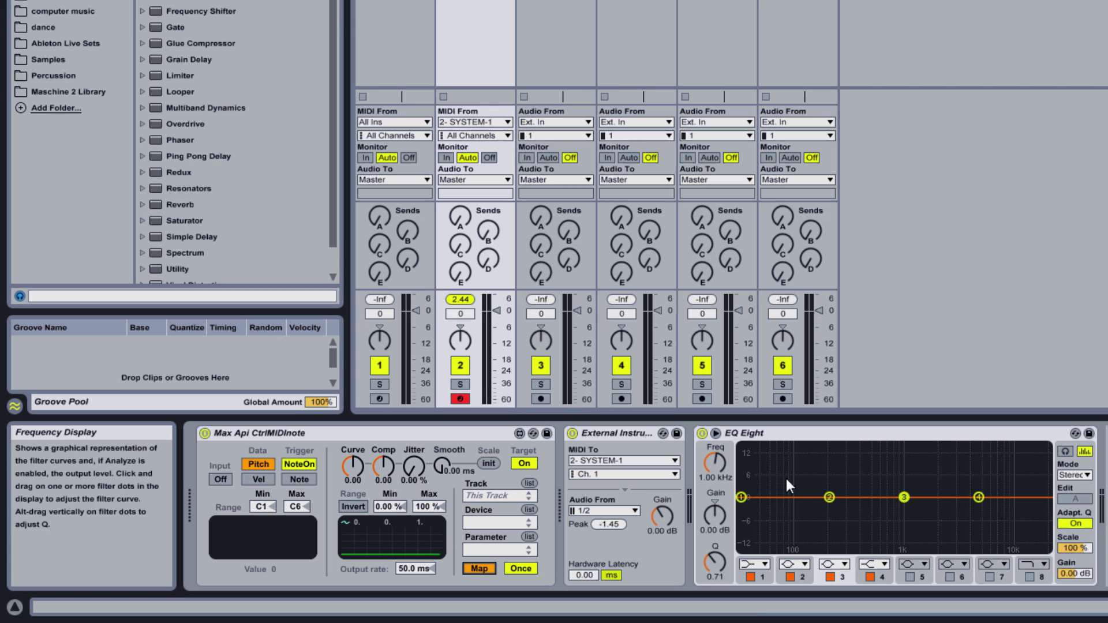
Step: Make EQ Eight band 1 a 48 dB low cut and map its Freq knob to CtrlMIDInote
click(477, 570)
click(764, 579)
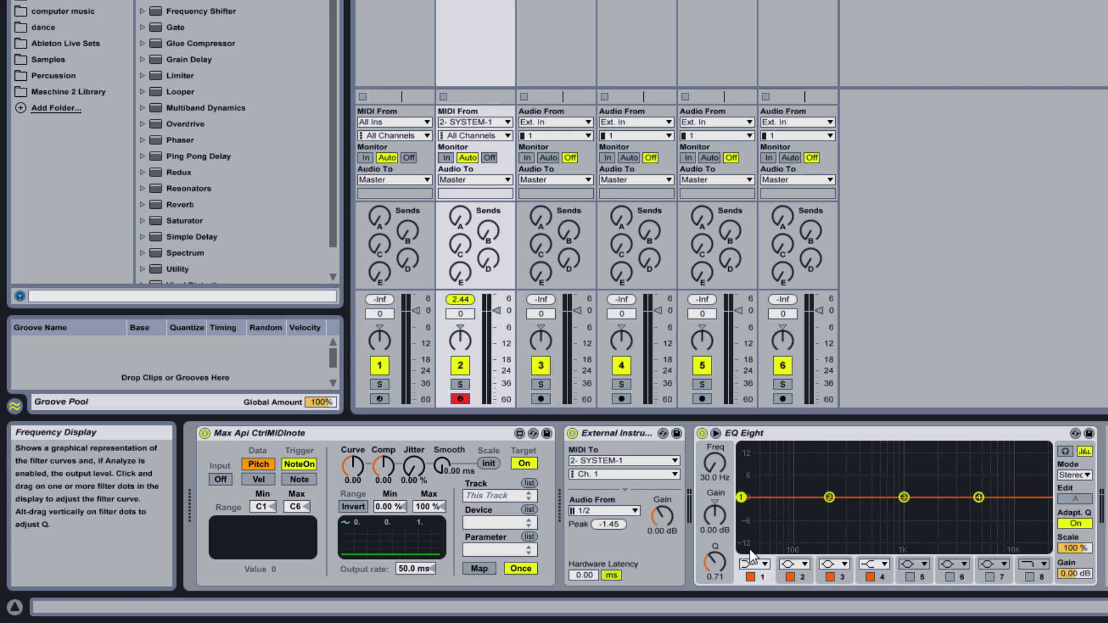
click(763, 568)
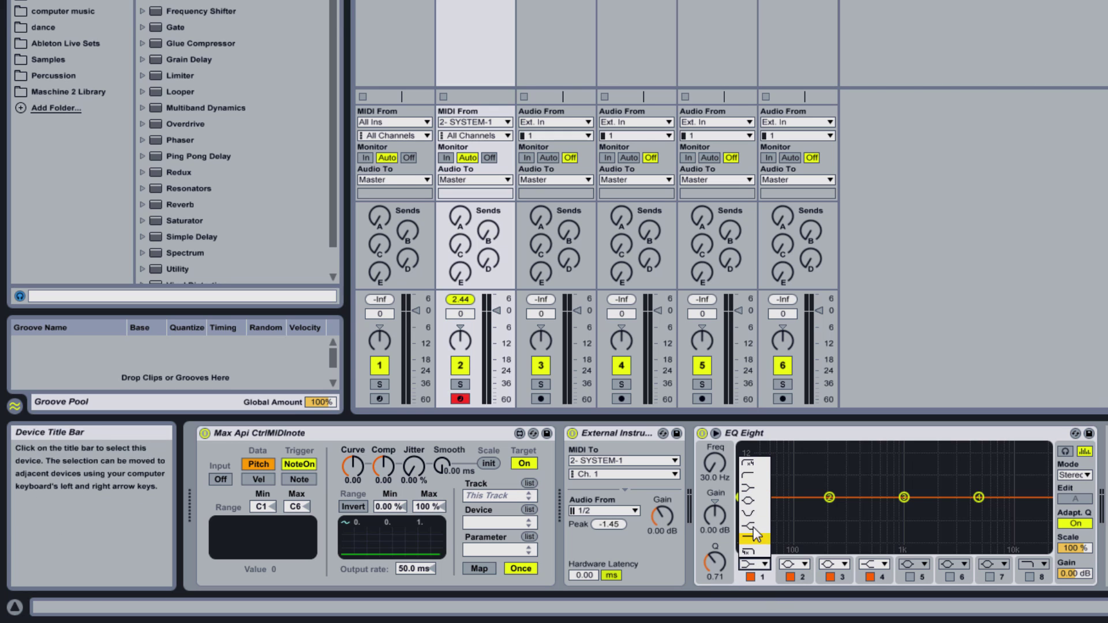
click(760, 466)
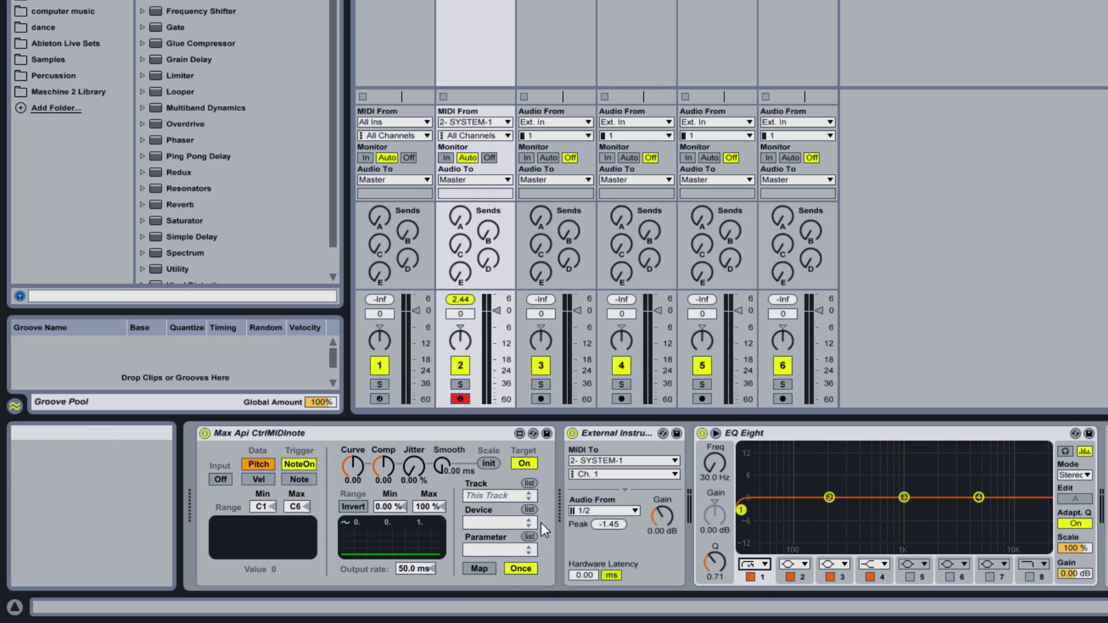
click(484, 568)
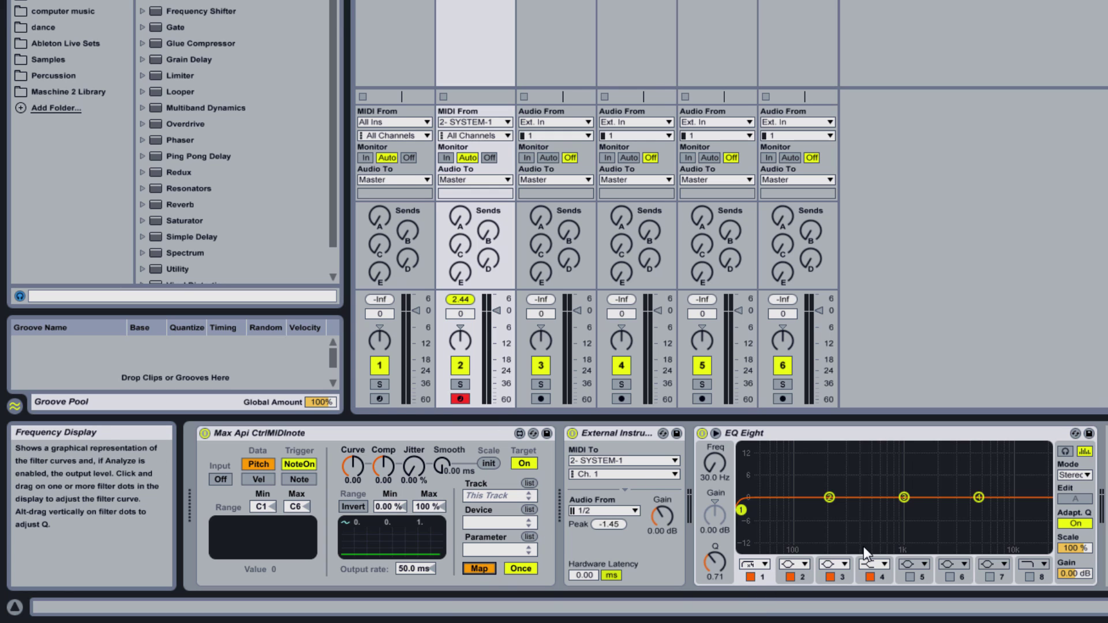
click(713, 463)
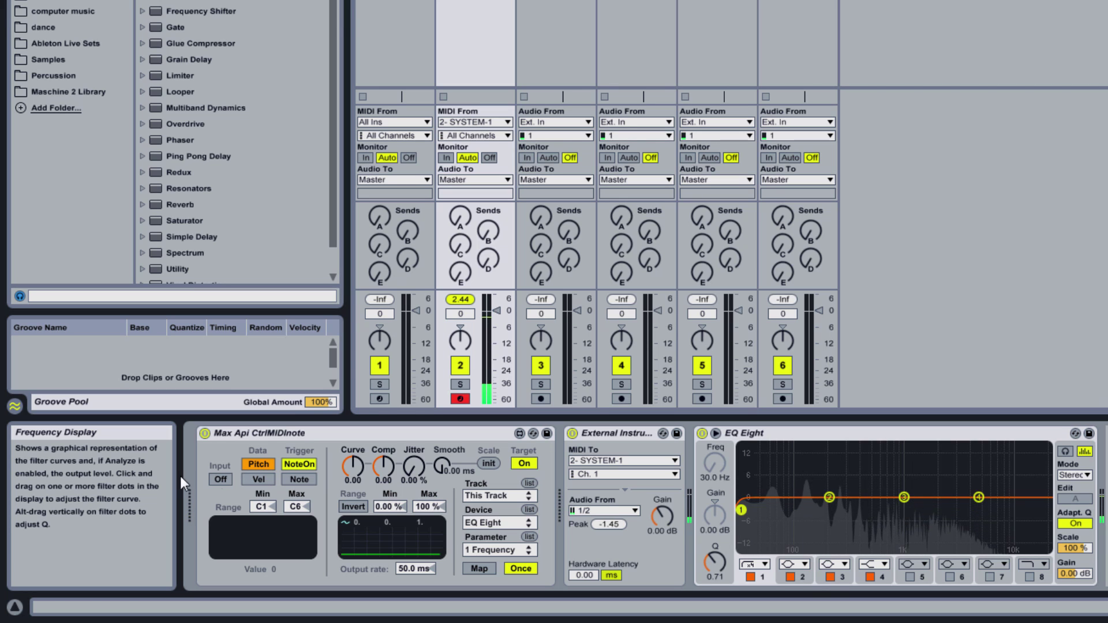
Step: Turn on CtrlMIDInote's note input so played notes lift the low cut from 30 Hz to 420 Hz
click(221, 480)
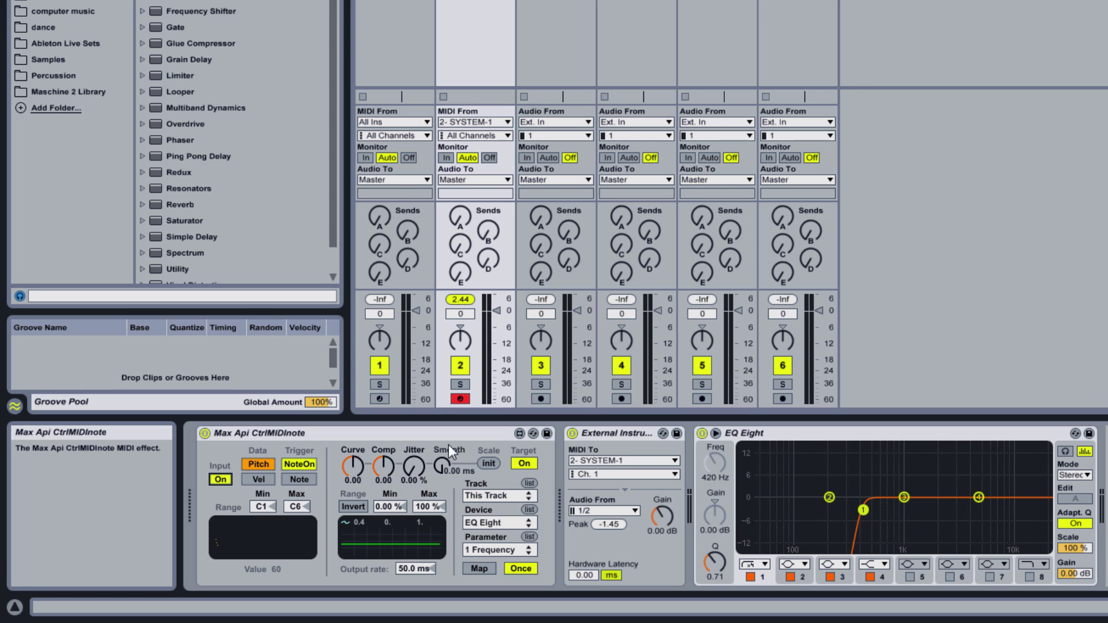
Step: Lower CtrlMIDInote's Range Max from C6 to C5, giving an input range of C1 to C5
click(295, 507)
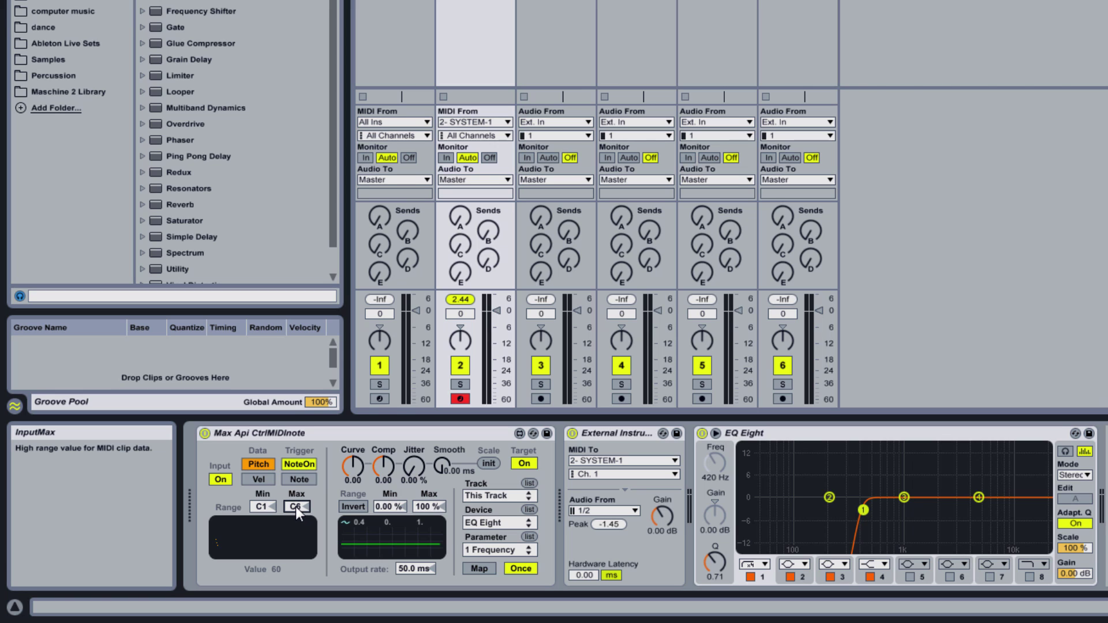
key(Down)
key(Down)
key(Down)
key(Down)
key(Down)
key(Down)
key(Down)
key(Down)
key(Down)
key(Down)
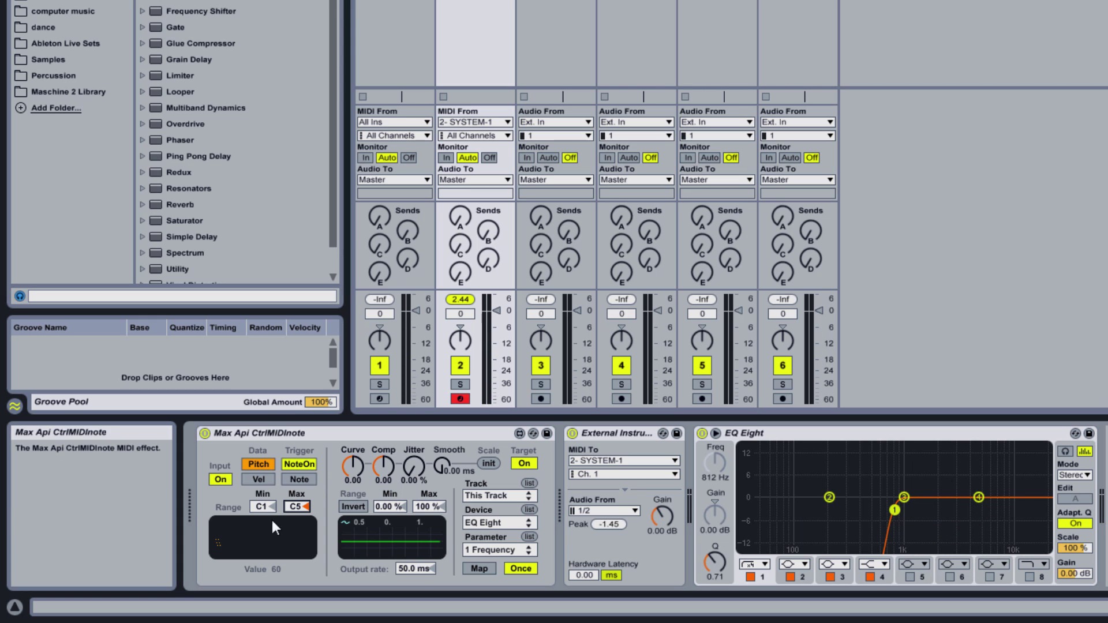
mouse_move(296, 506)
mouse_down()
mouse_move(295, 485)
mouse_move(295, 515)
mouse_move(296, 503)
mouse_up()
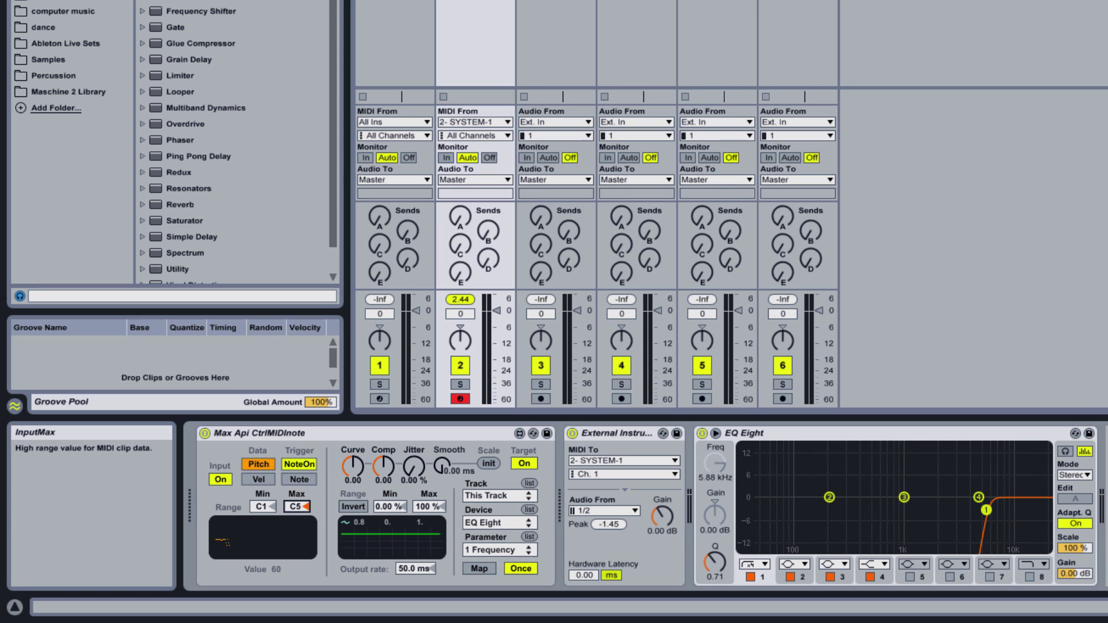
Step: Set the output range maximum to 50 % and the Smooth knob to 23.6 ms
click(421, 505)
text(50)
key(Return)
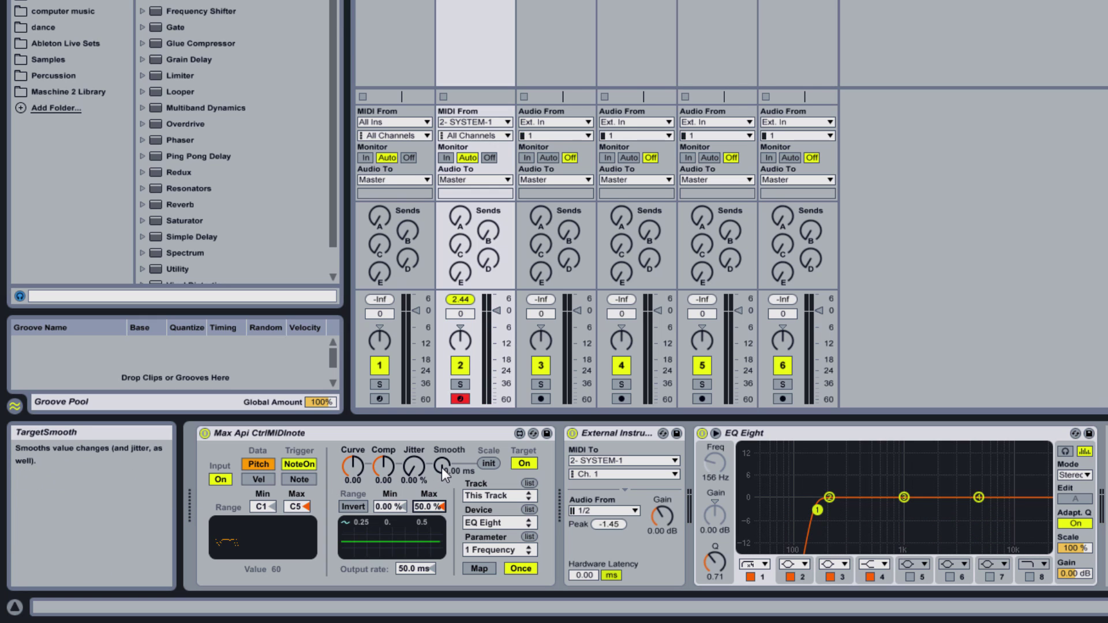
drag(442, 467, 442, 456)
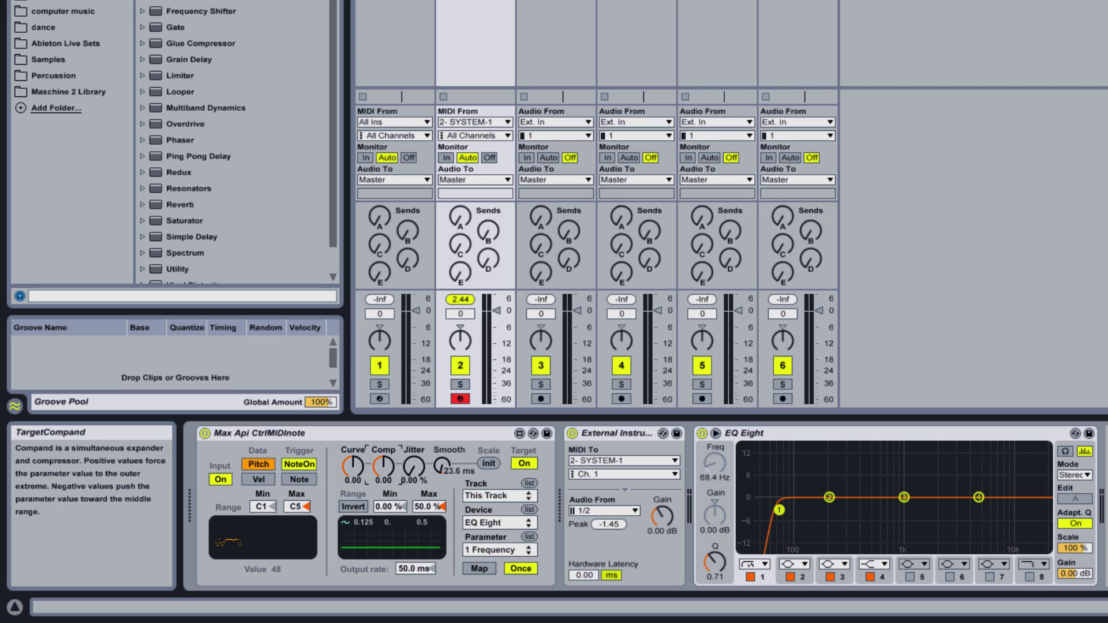
Step: Try negative and positive compand, leave Comp at 0.00, and set Jitter to 2.36 %
drag(383, 465, 383, 468)
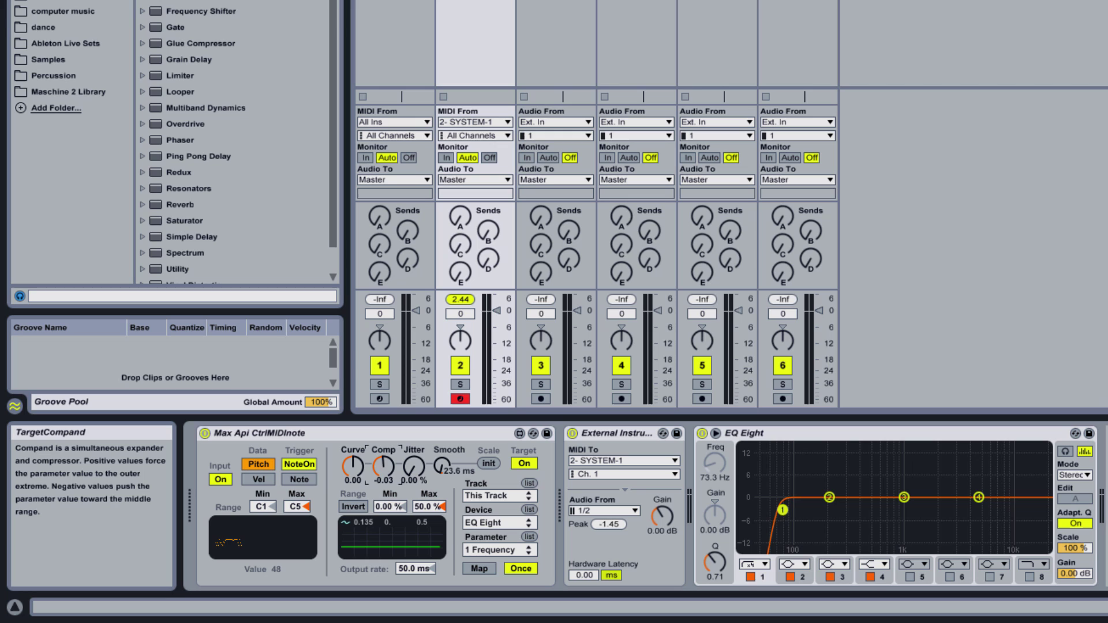
double_click(380, 462)
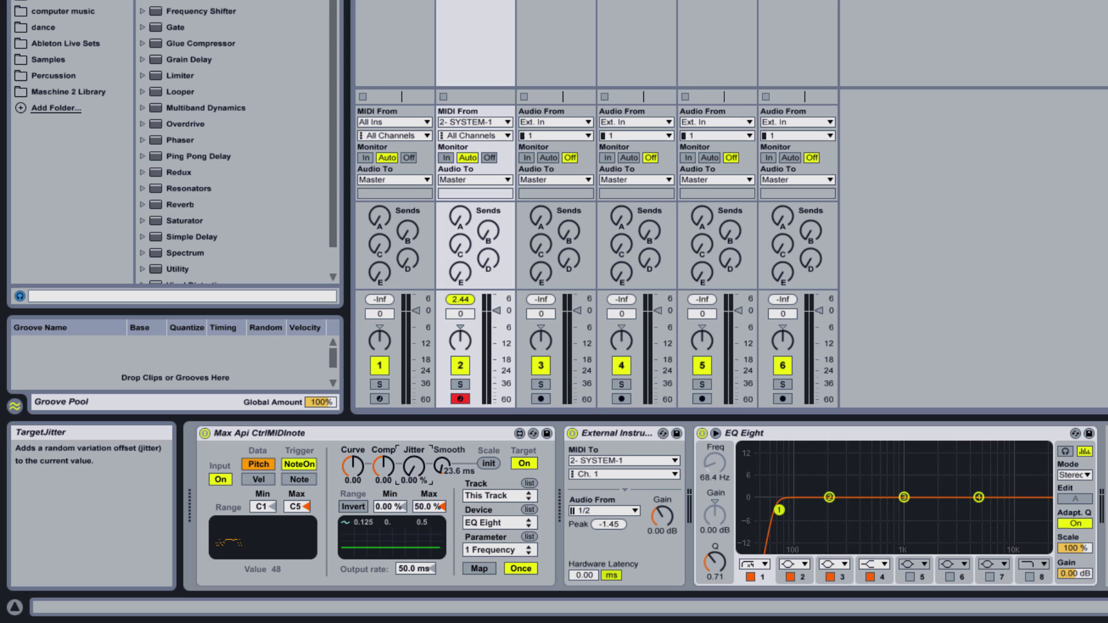
drag(413, 466, 413, 465)
drag(413, 466, 414, 466)
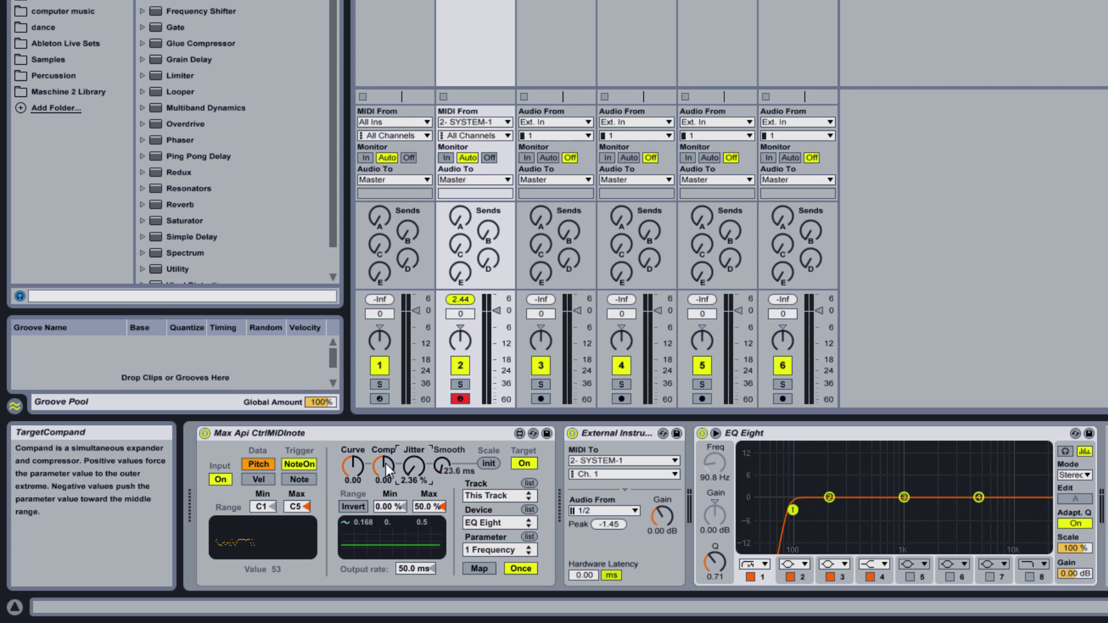
mouse_move(385, 463)
mouse_down()
mouse_move(385, 454)
mouse_move(386, 500)
mouse_move(386, 459)
mouse_up()
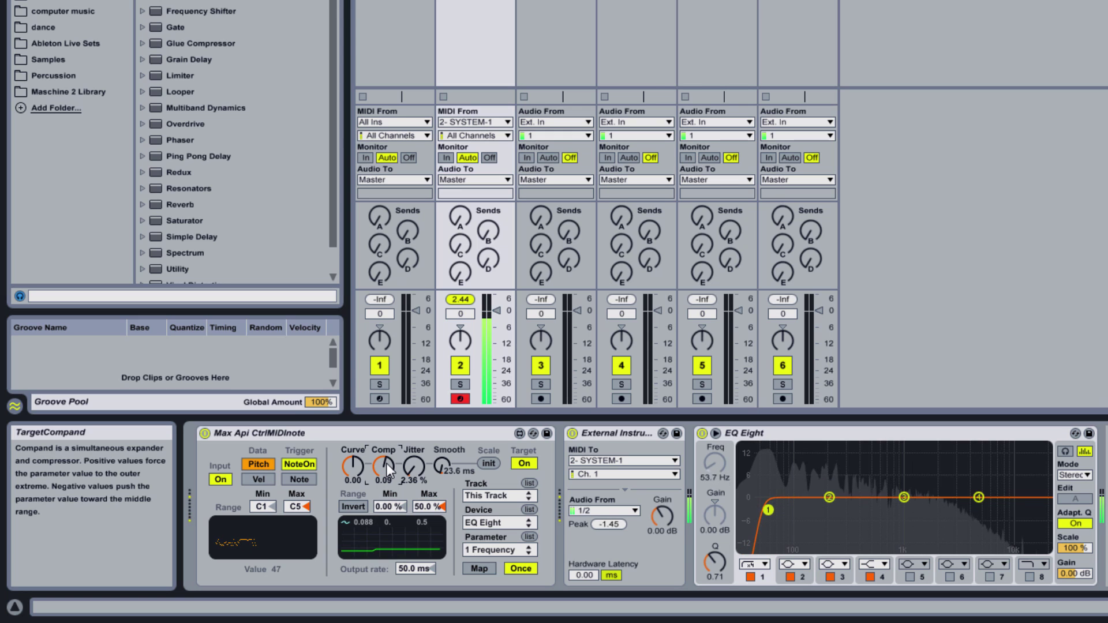
key(Delete)
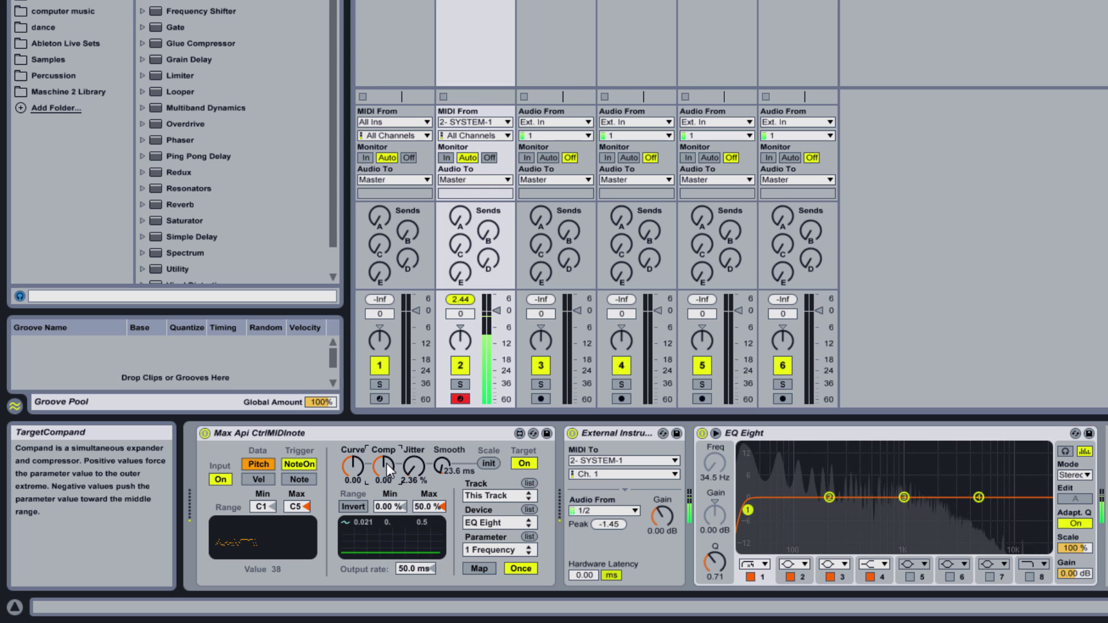